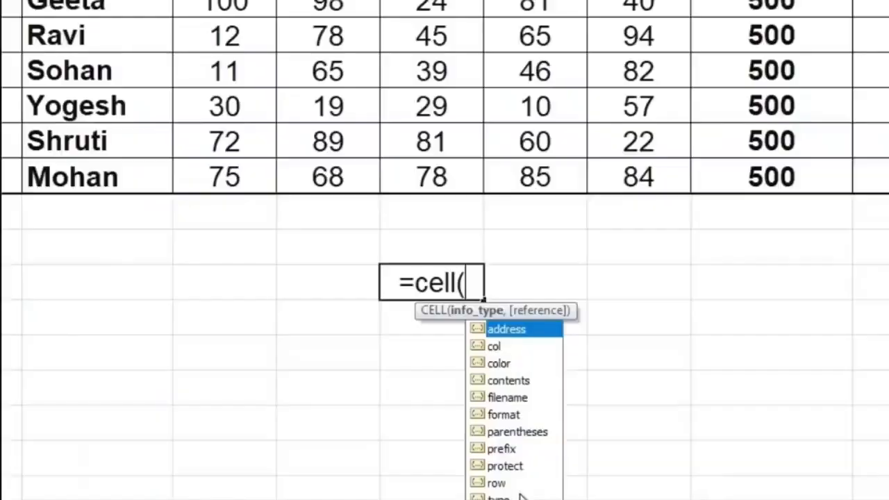
Step: Complete the CELL formula in E14 with the "filename" info type and enter it
double_click(518, 397)
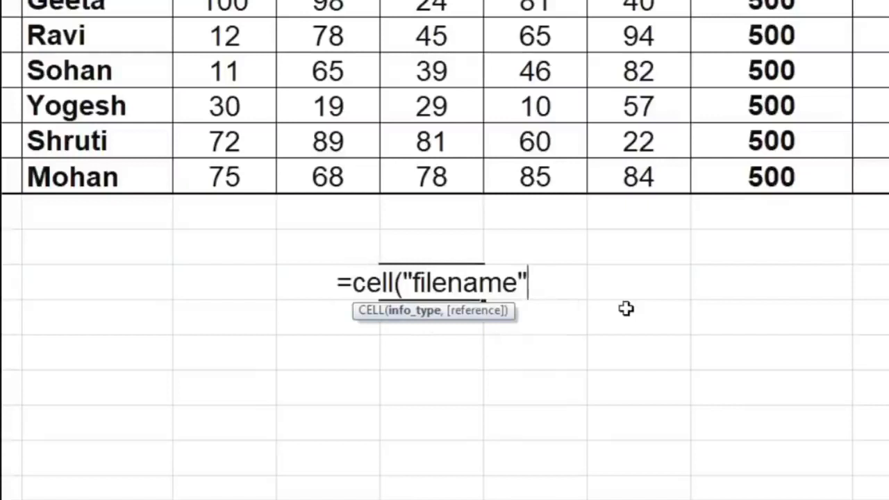
text())
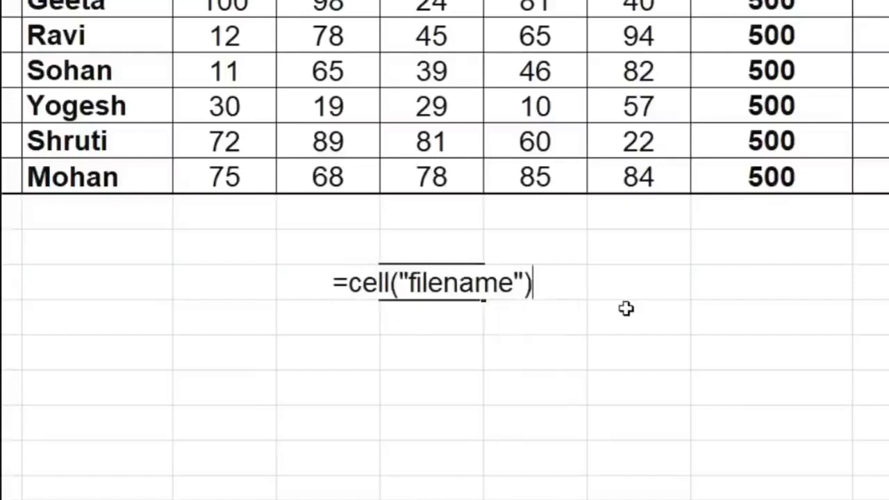
key(Return)
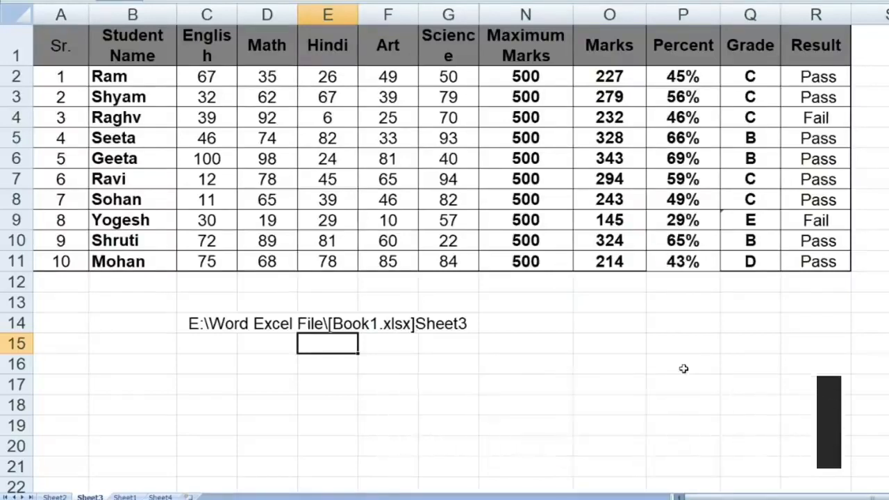
Step: Display the sheet's formulas instead of their results and widen the Grade and Result columns
key(ctrl+grave)
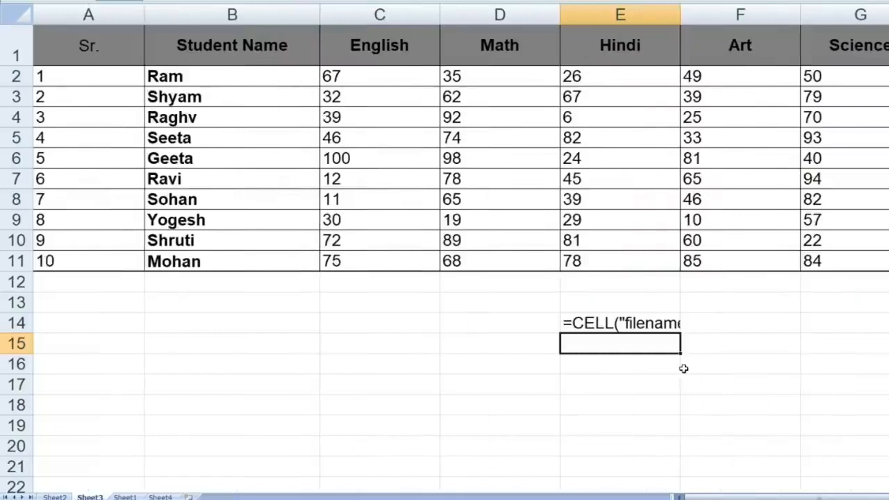
drag(747, 497, 869, 497)
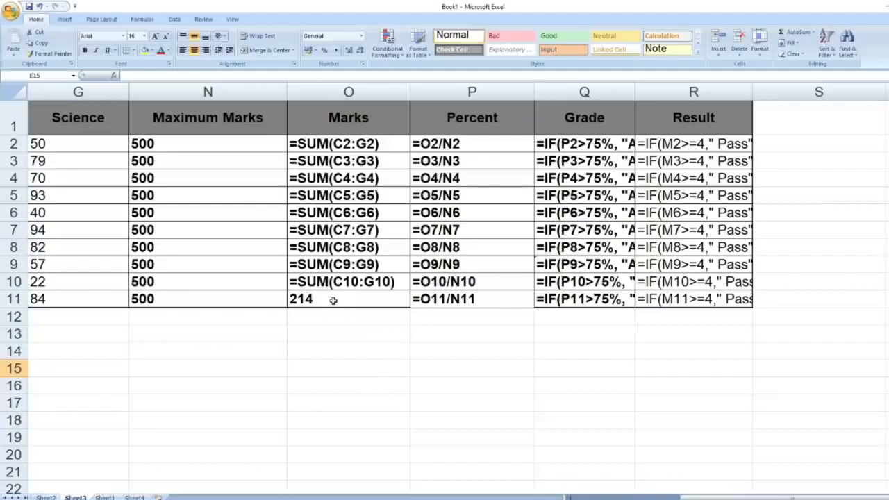
drag(634, 93, 685, 92)
drag(804, 92, 858, 102)
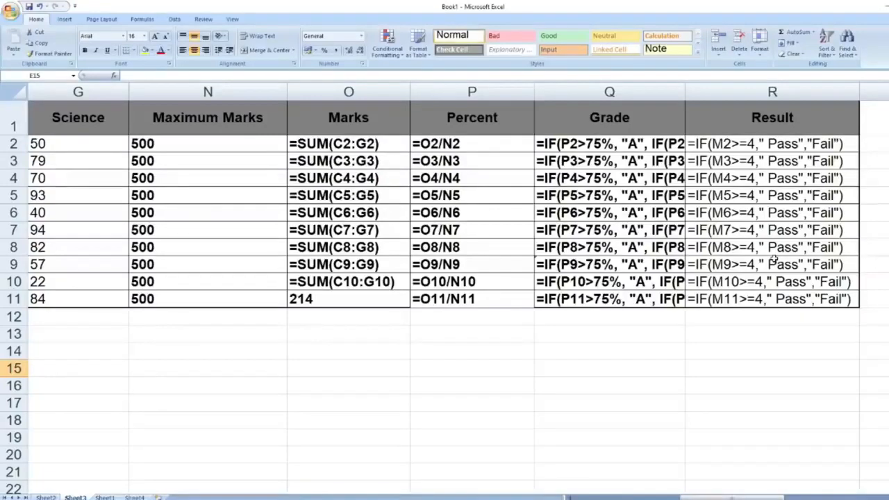
Step: Switch the sheet back to showing results and widen the English column so its heading fits on one line
key(ctrl+grave)
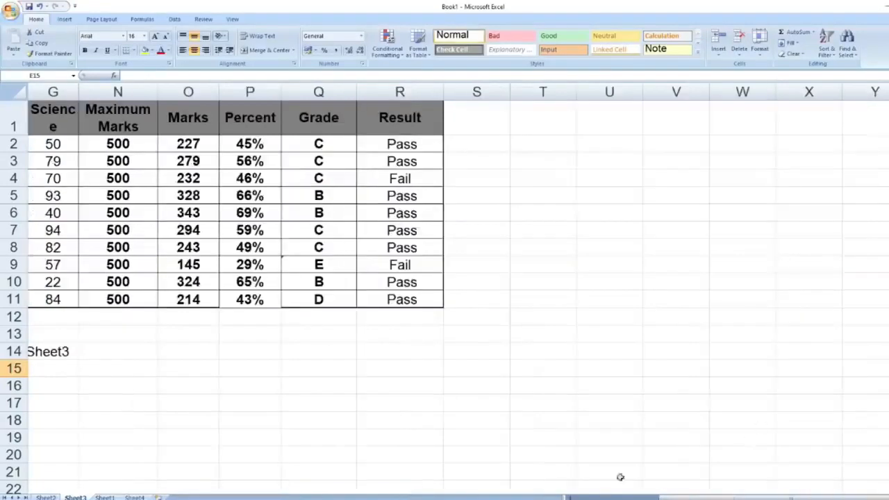
click(605, 497)
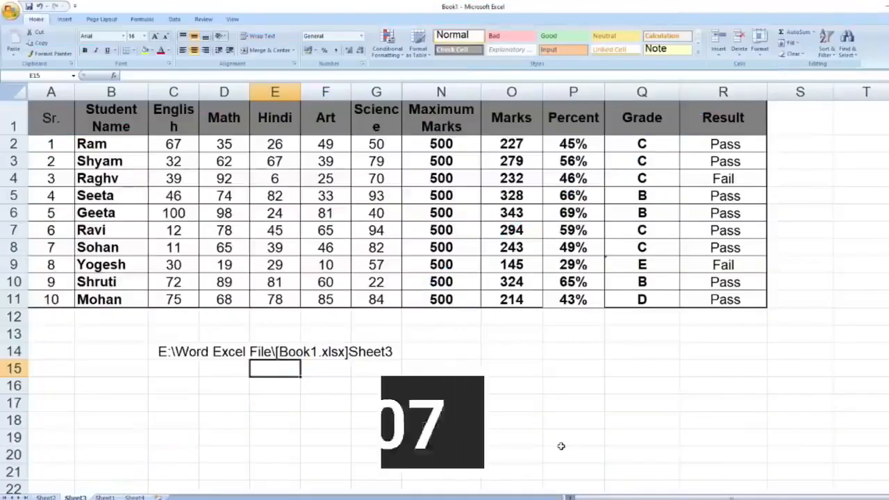
drag(200, 121, 218, 121)
Step: Clear the file path formula from cell E14 and widen the Science column to fit its heading
click(187, 352)
click(293, 368)
click(296, 352)
key(Delete)
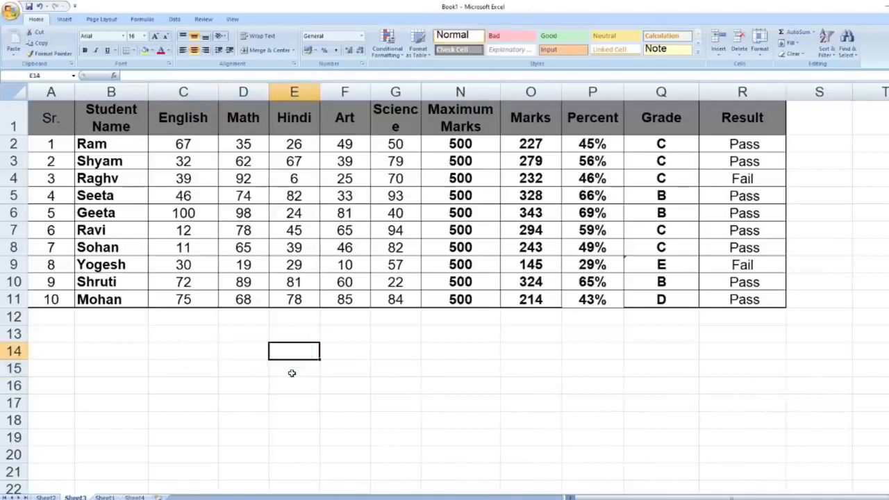
drag(421, 92, 450, 91)
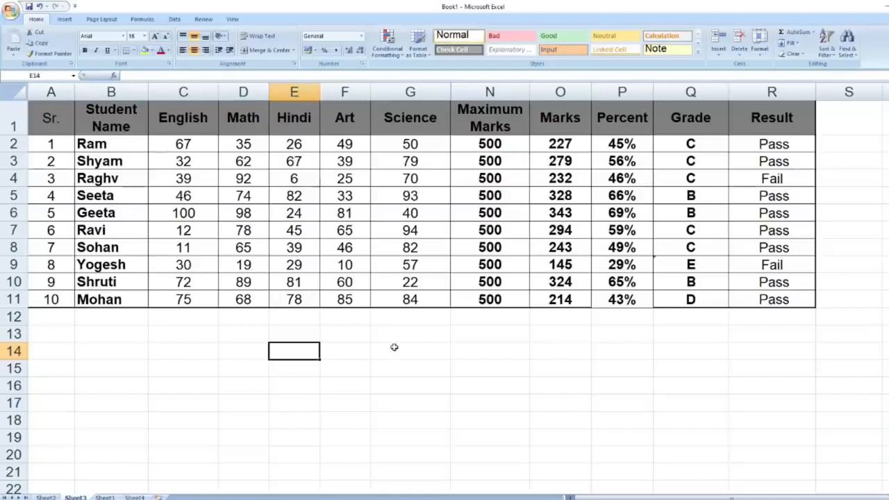
Step: Name the English marks range C2:C11 "Eng" with workbook scope
drag(198, 143, 196, 296)
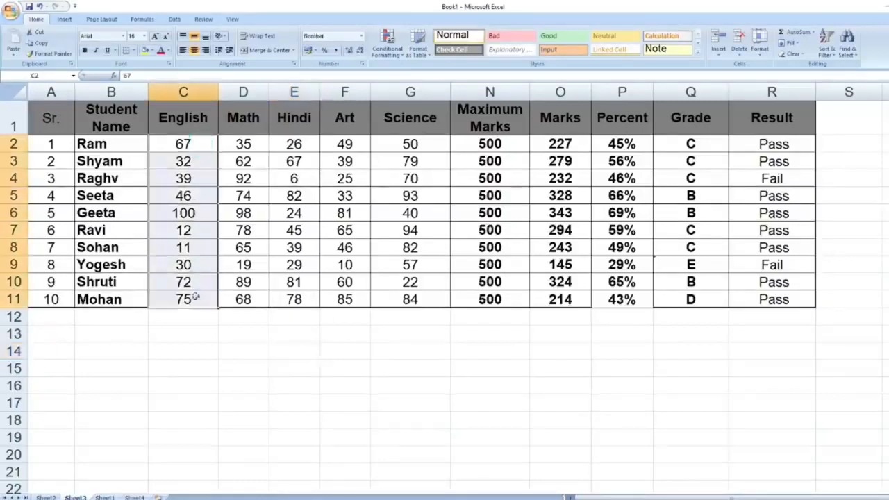
right_click(204, 193)
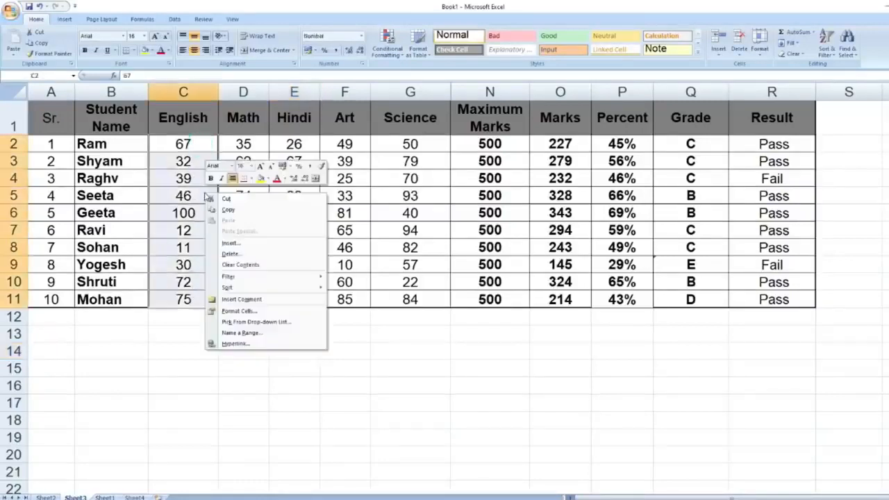
click(277, 338)
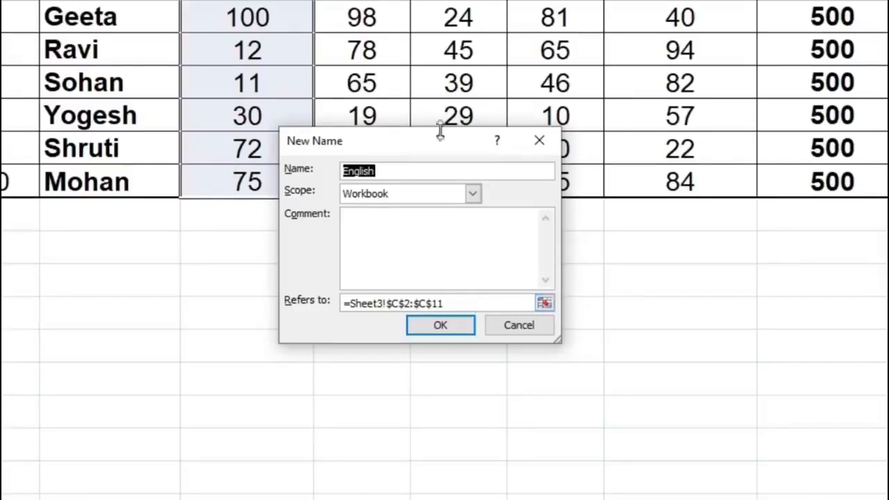
click(409, 171)
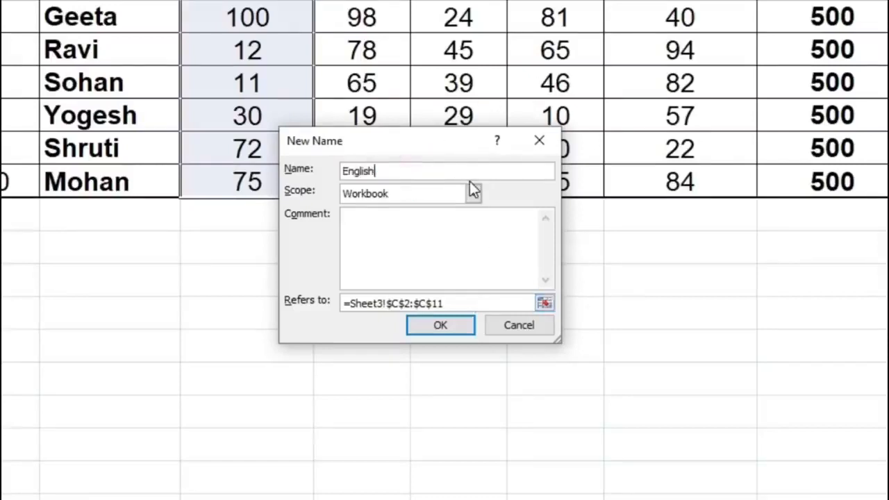
key(BackSpace)
key(BackSpace)
key(BackSpace)
click(451, 331)
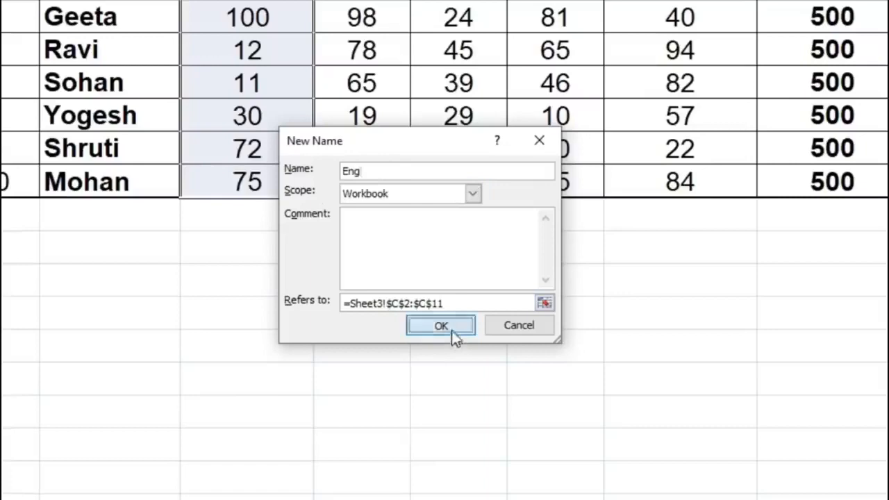
Step: Name the Art marks range F2:F11 "Art" with workbook scope
drag(363, 148, 362, 311)
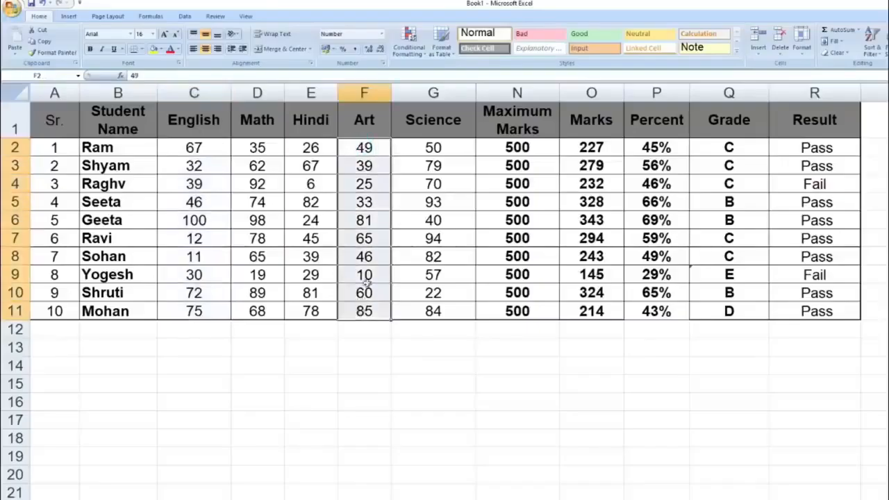
right_click(365, 281)
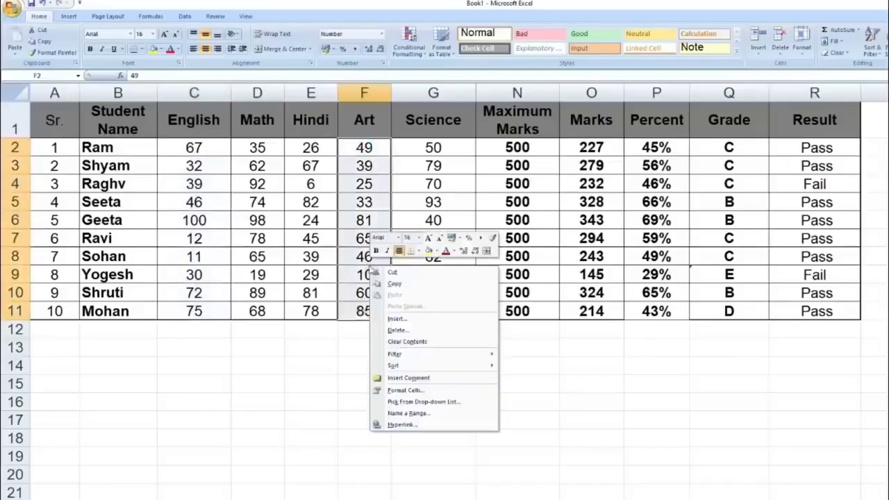
click(404, 413)
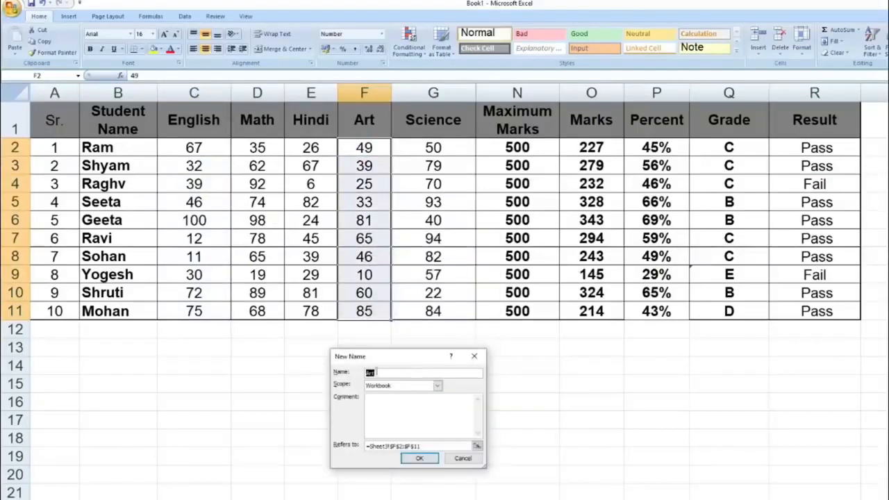
click(425, 459)
Step: Name the Math marks range D2:D11 "Math" with workbook scope
drag(259, 150, 259, 312)
right_click(262, 269)
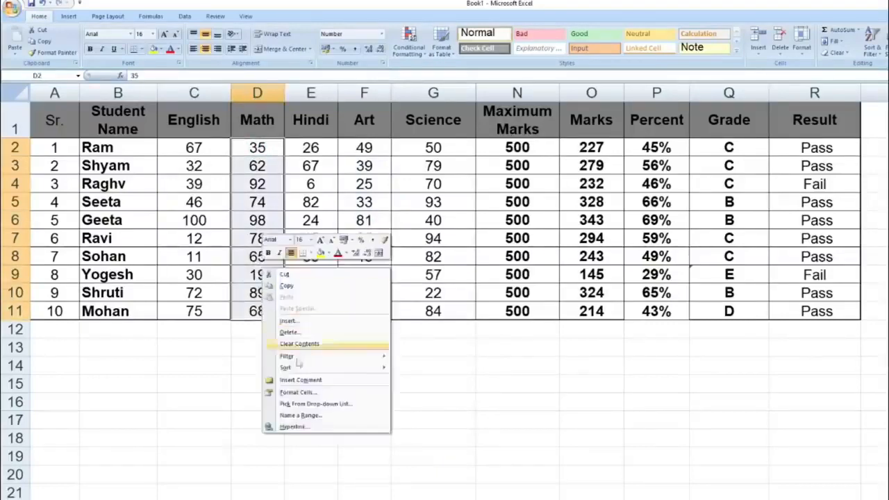
click(299, 416)
text(Ma)
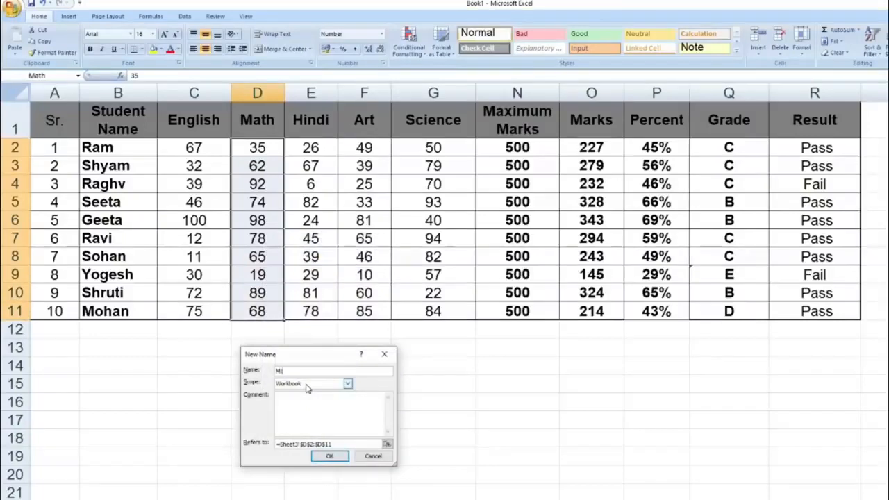
click(329, 457)
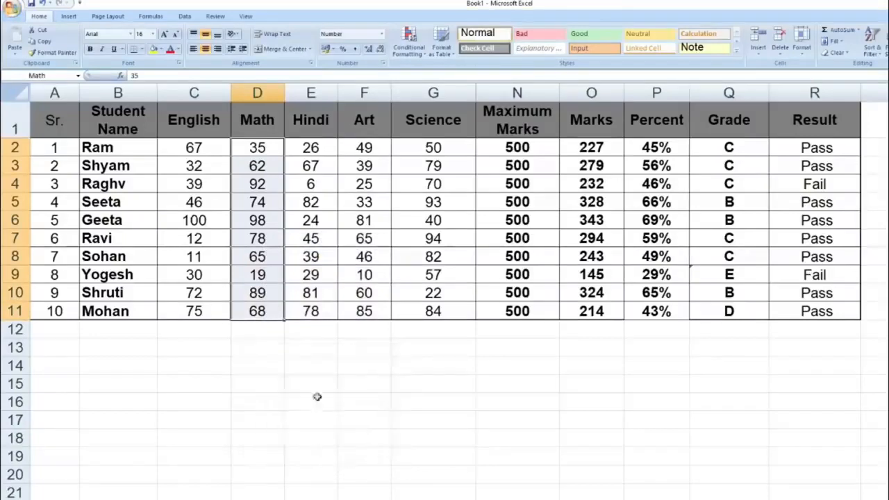
Step: Enter the formula =SUM(Eng:Math) in cell E15 using the named ranges
click(315, 388)
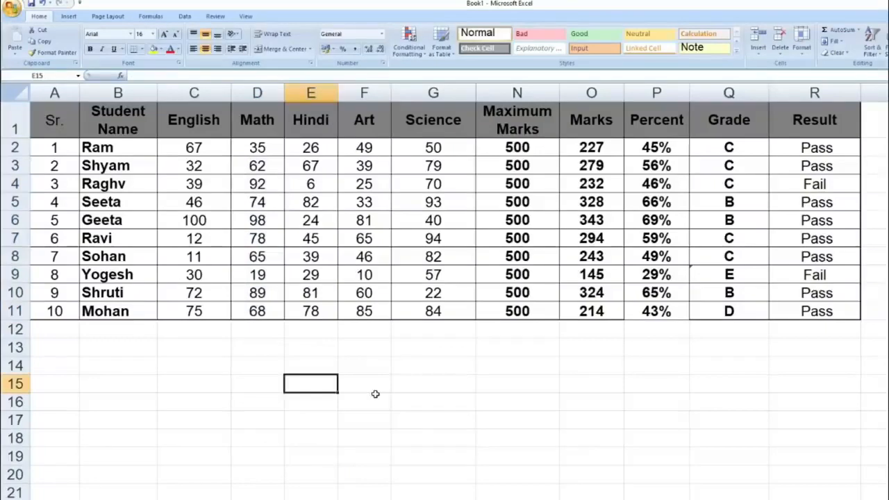
text(=)
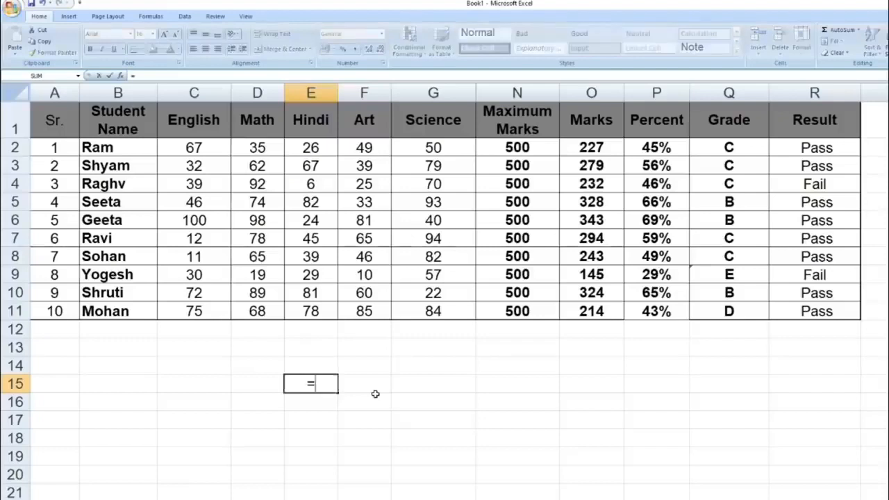
text(sum)
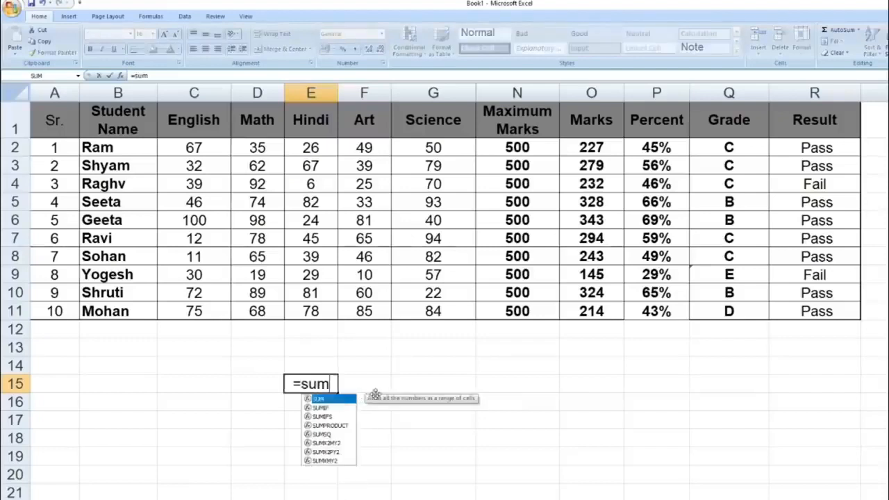
text(()
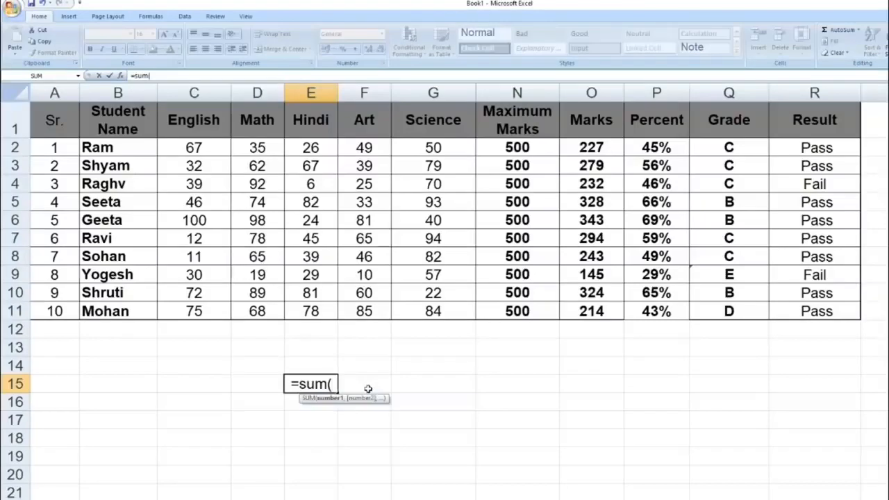
text(En)
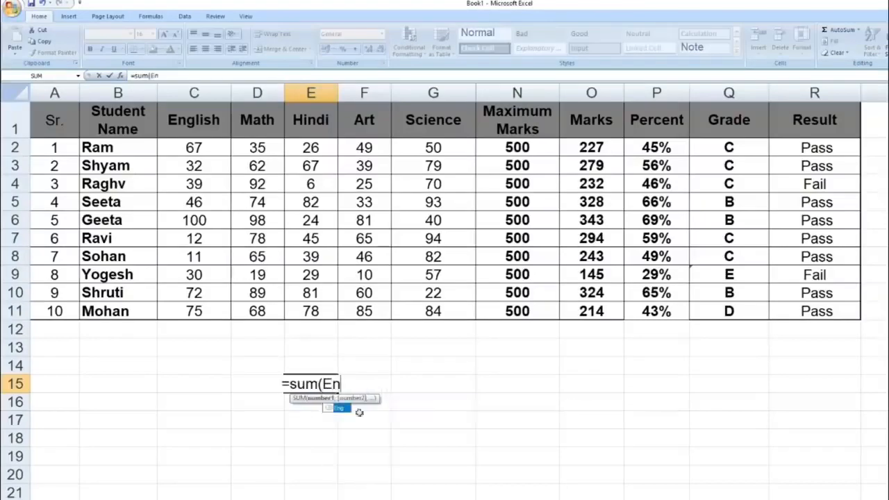
double_click(341, 408)
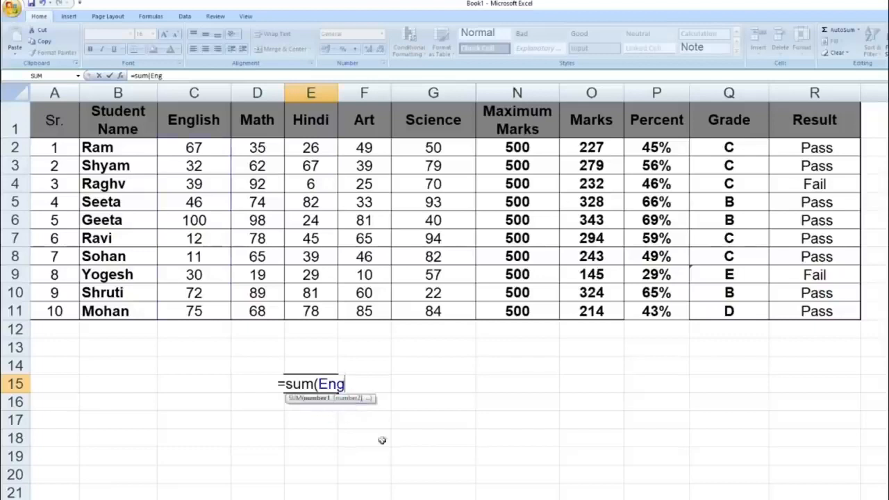
text(:)
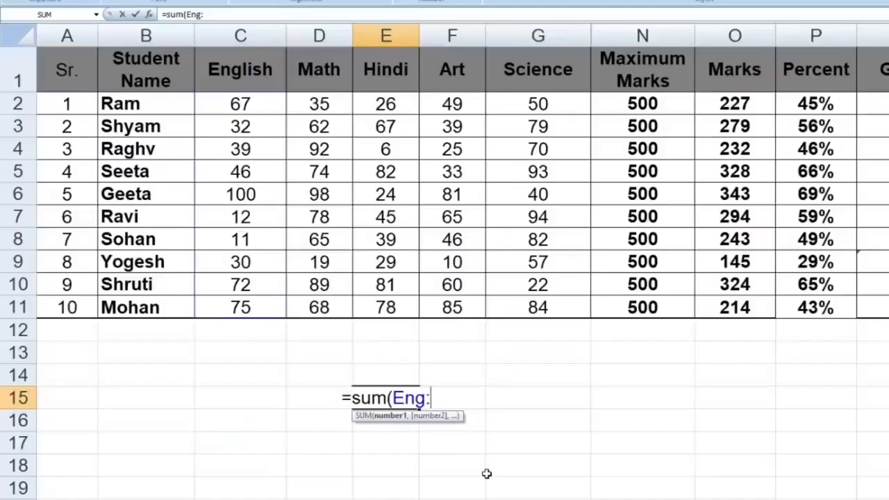
text(Ma)
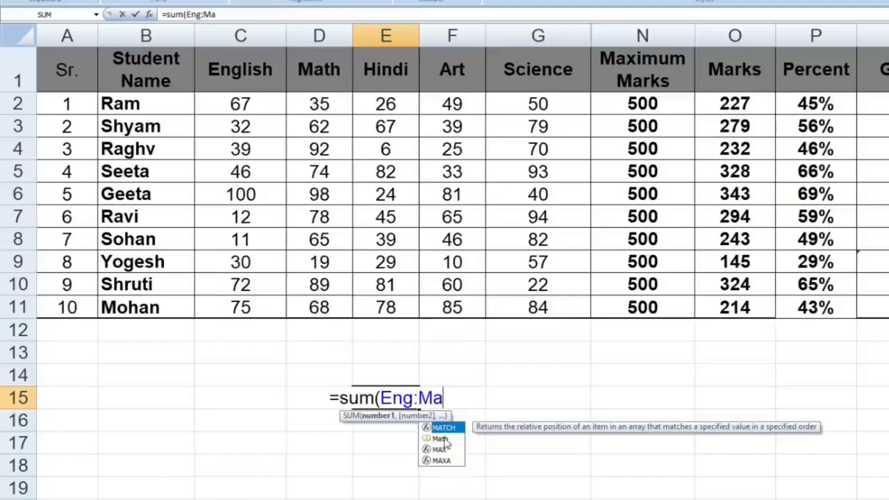
double_click(443, 438)
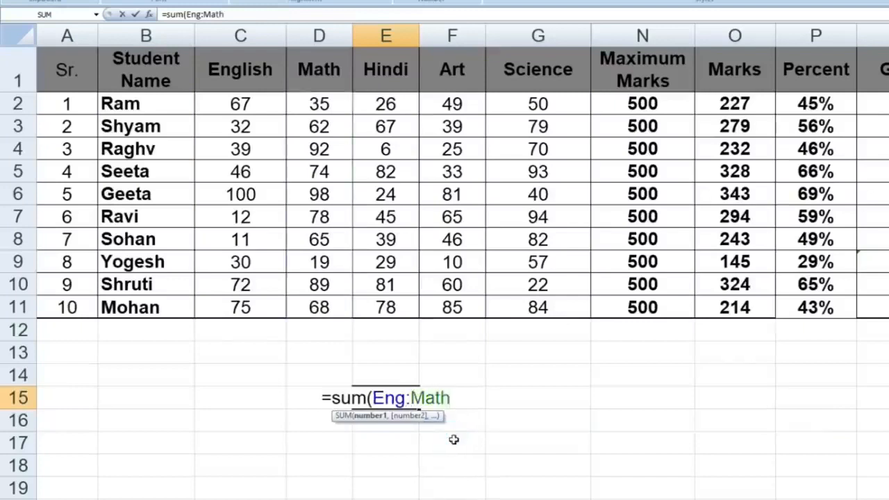
text())
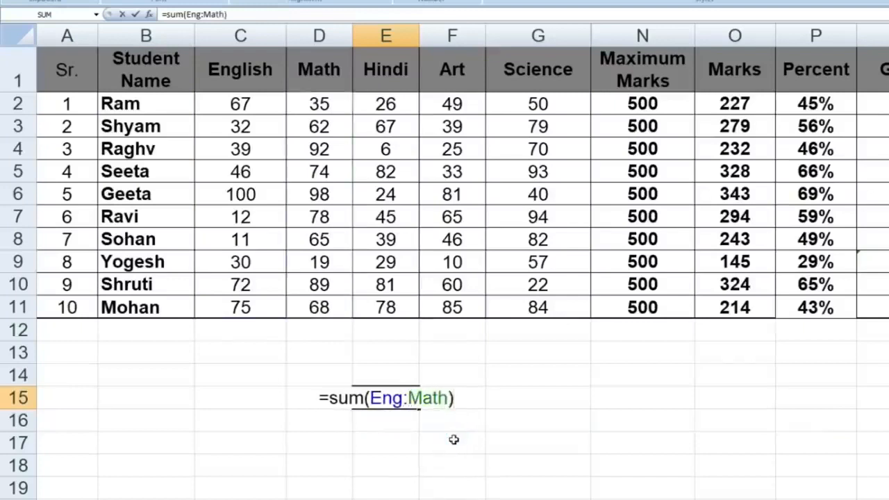
key(Return)
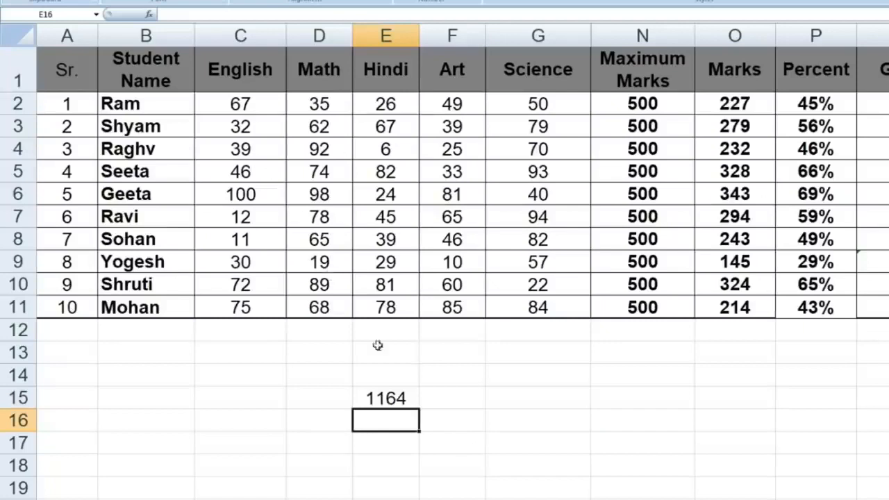
Step: Add AutoSum totals for the English marks in cell C12 and the Math marks in cell D12
click(239, 330)
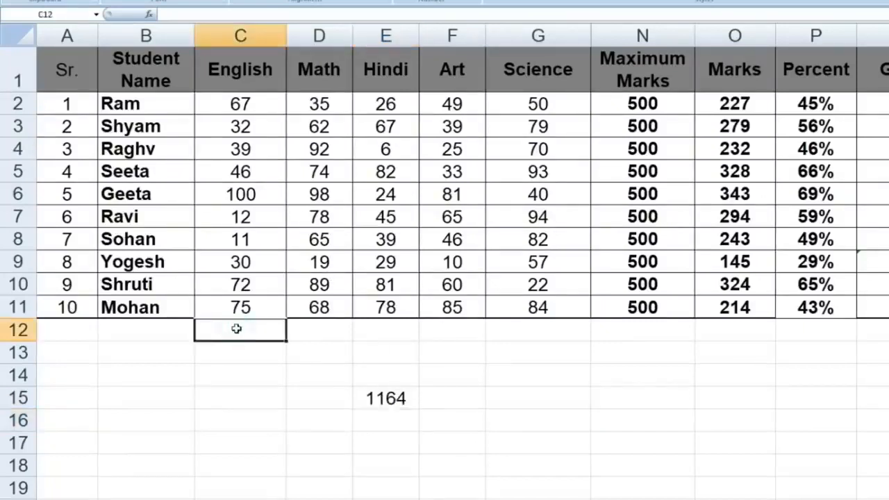
key(alt+equal)
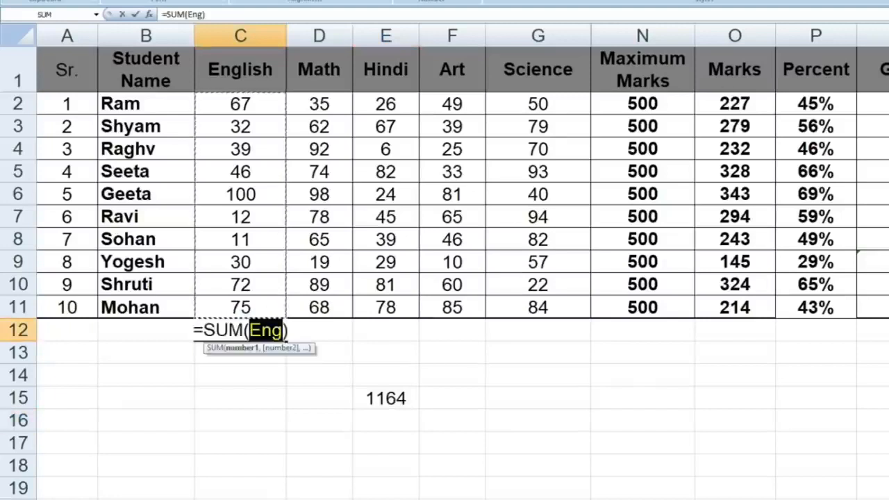
key(Return)
click(322, 332)
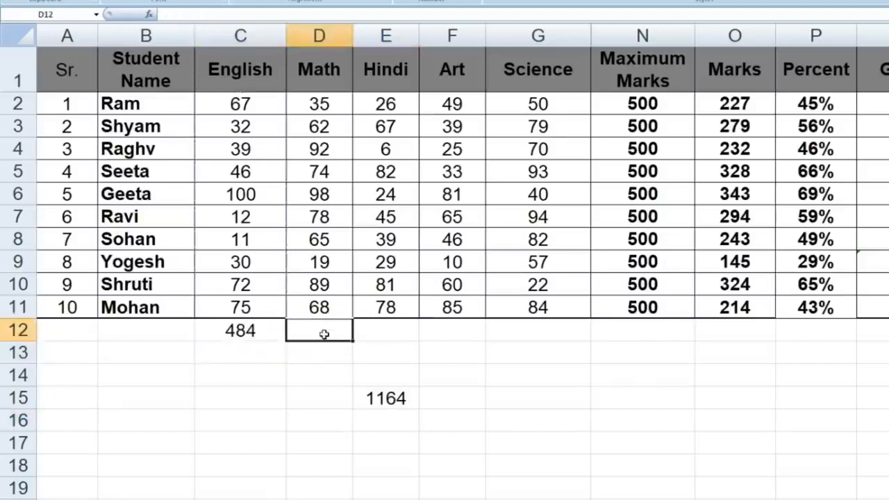
key(alt+equal)
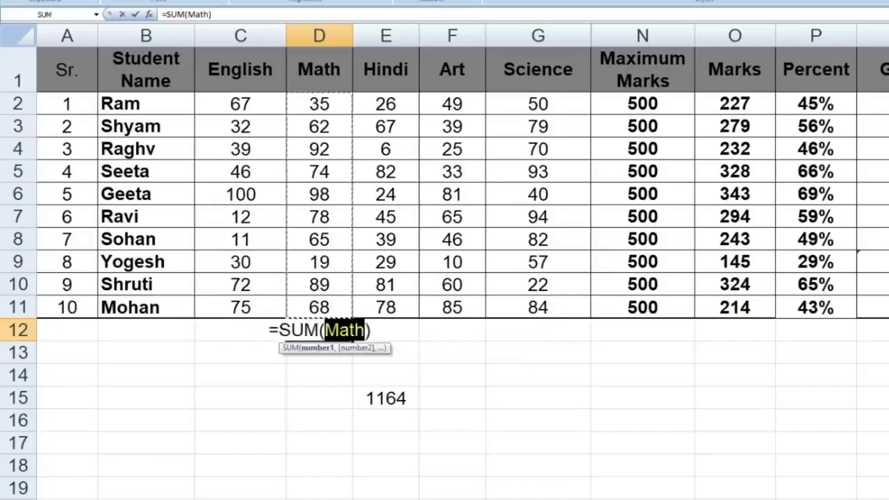
key(Return)
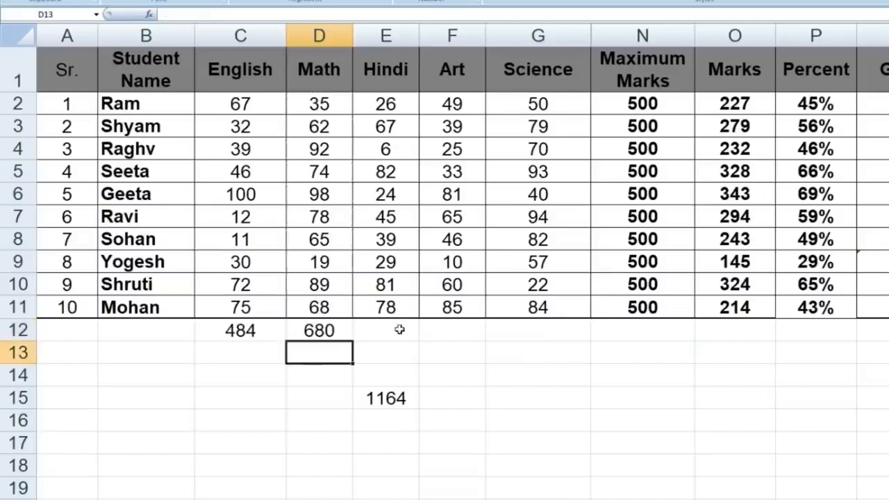
Step: Enter the formula =C12+D12 in cell D13 to add the English and Math totals
text(=)
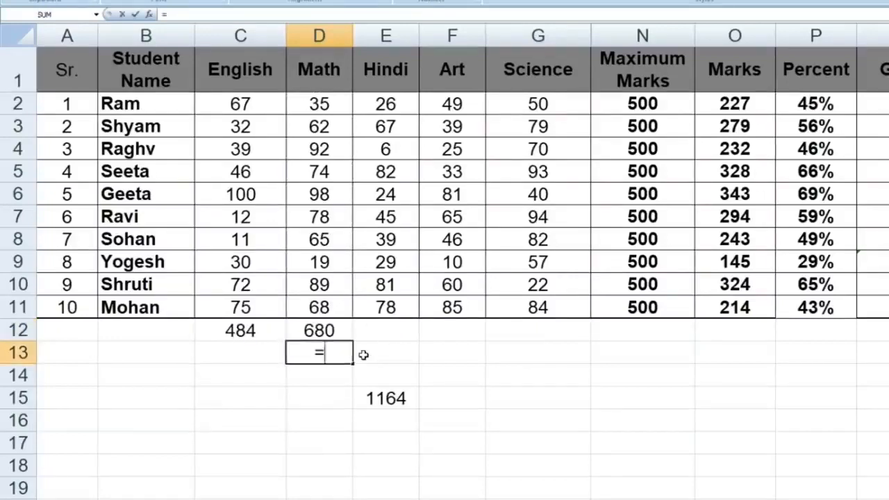
click(222, 331)
text(+)
click(311, 330)
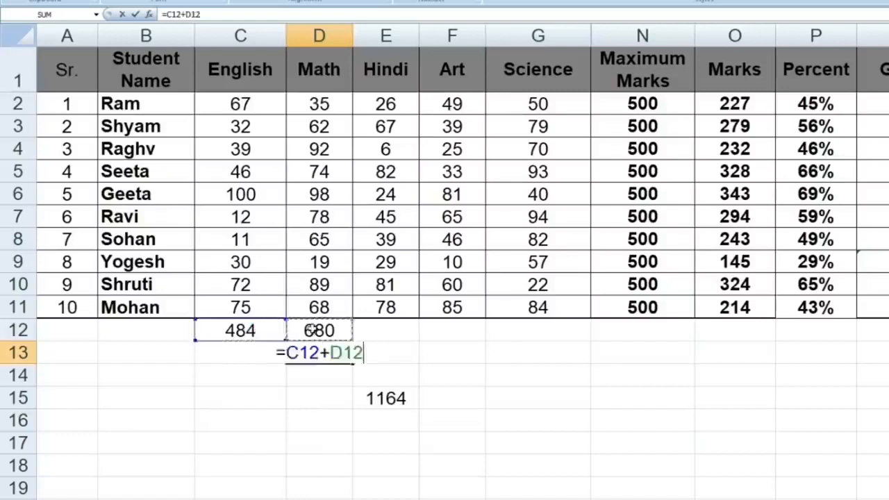
key(Return)
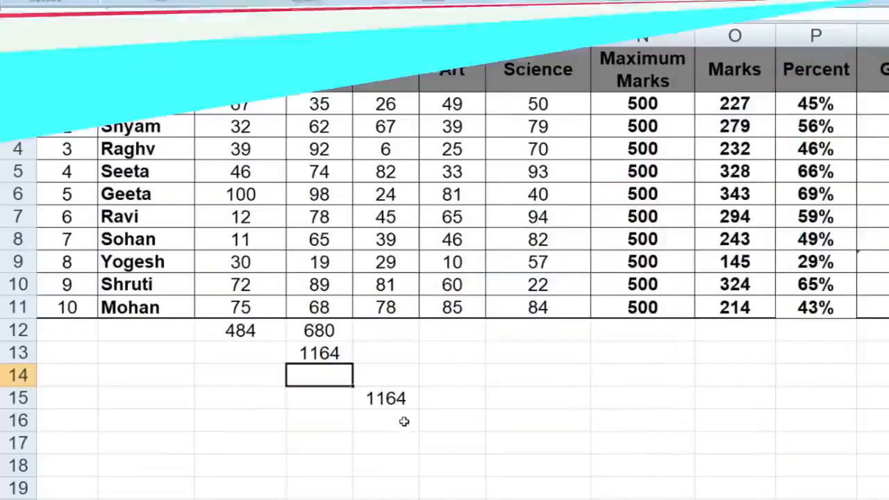
Step: Clear the sum formulas below the marks table in the range C12:F16
drag(239, 331, 450, 421)
key(Delete)
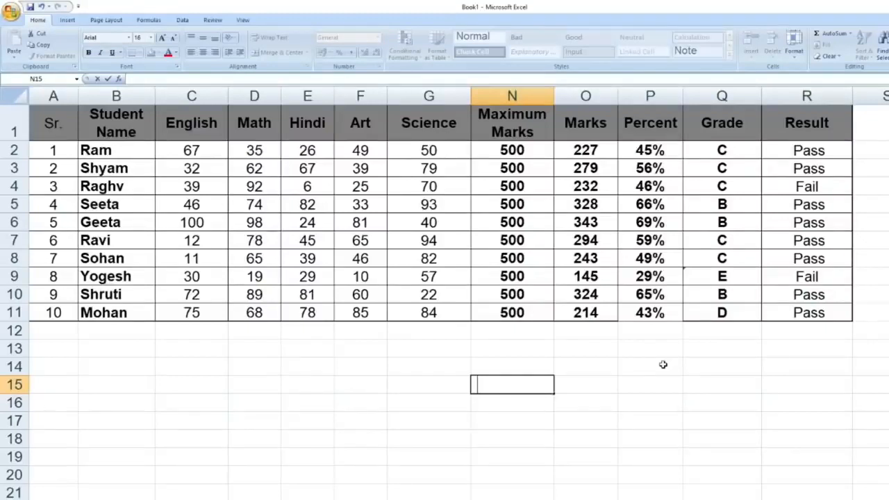
Step: Color the text red in all formula cells of A1:R11, selected through Go To Special with only Numbers and Text included
drag(841, 124, 44, 312)
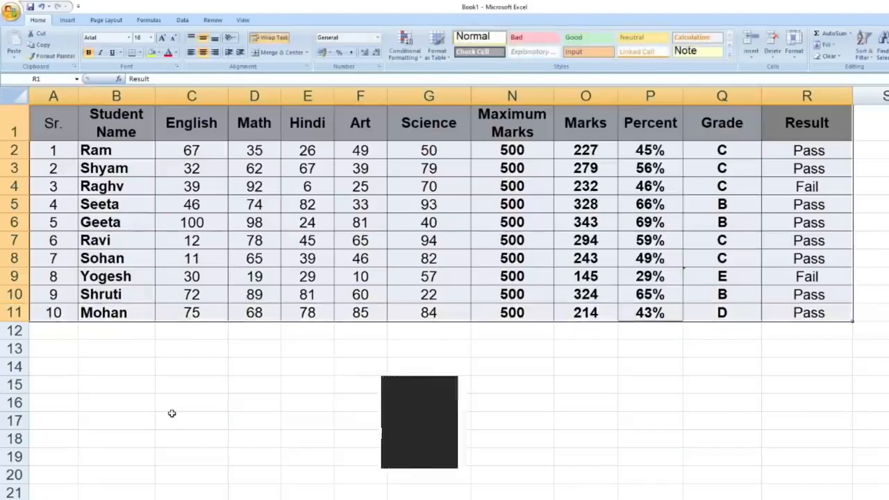
key(F5)
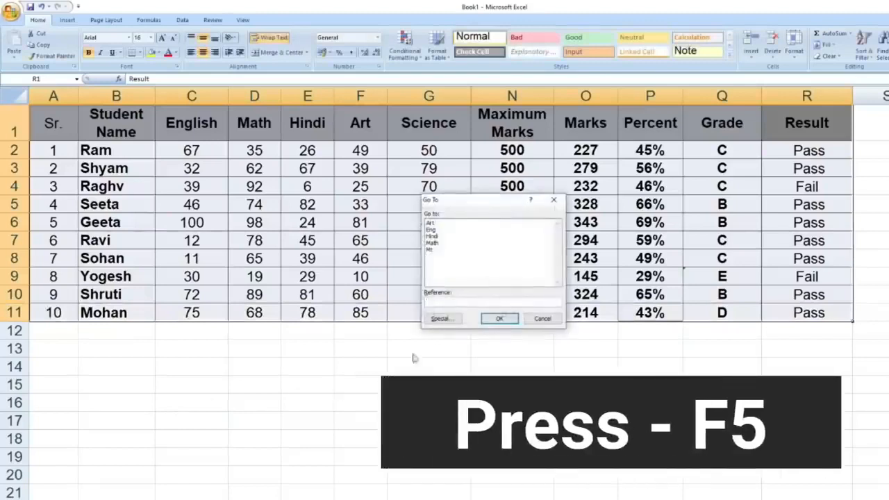
click(445, 319)
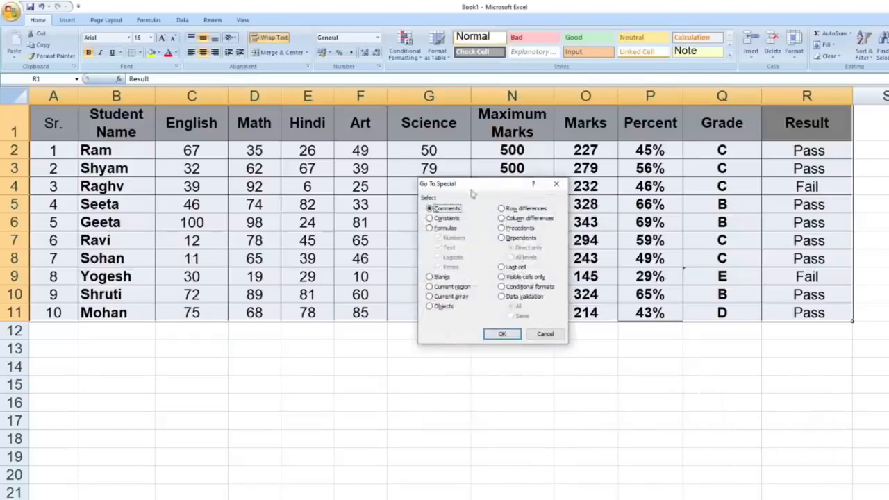
click(430, 229)
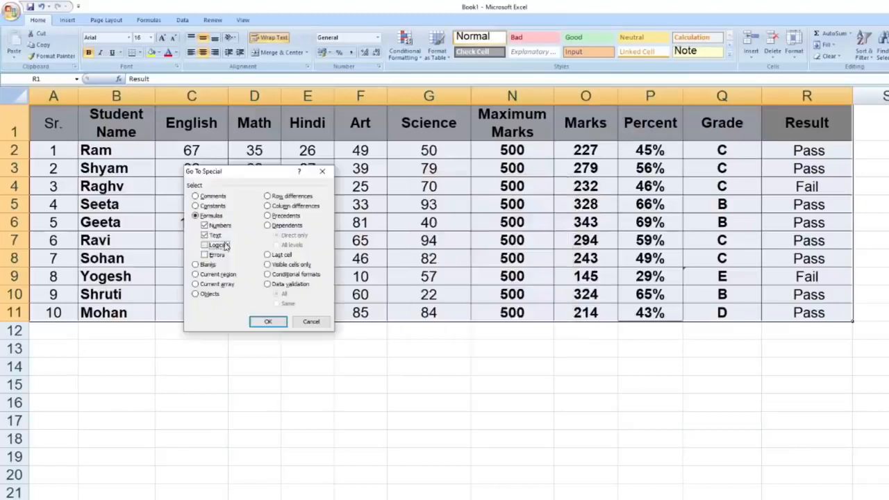
click(218, 245)
click(217, 255)
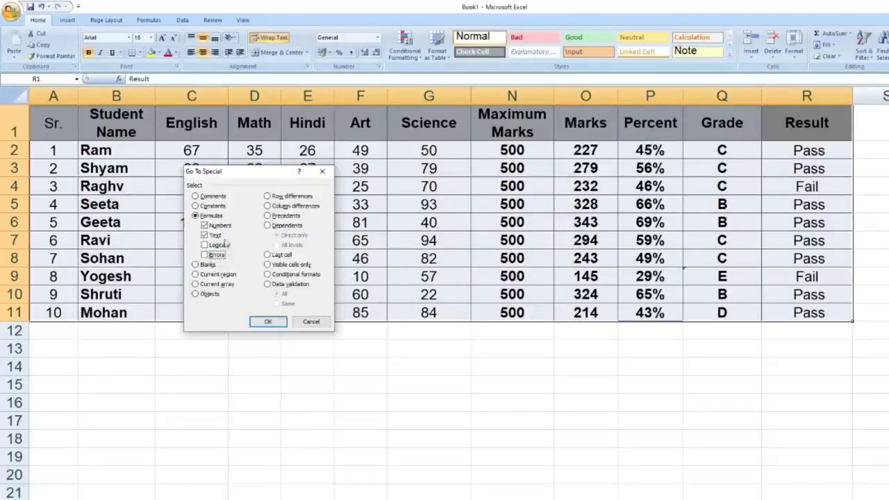
click(275, 322)
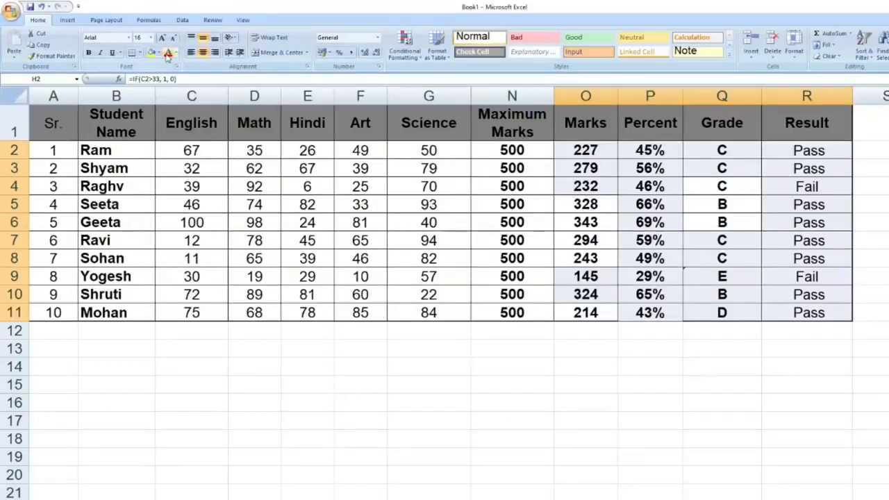
click(167, 53)
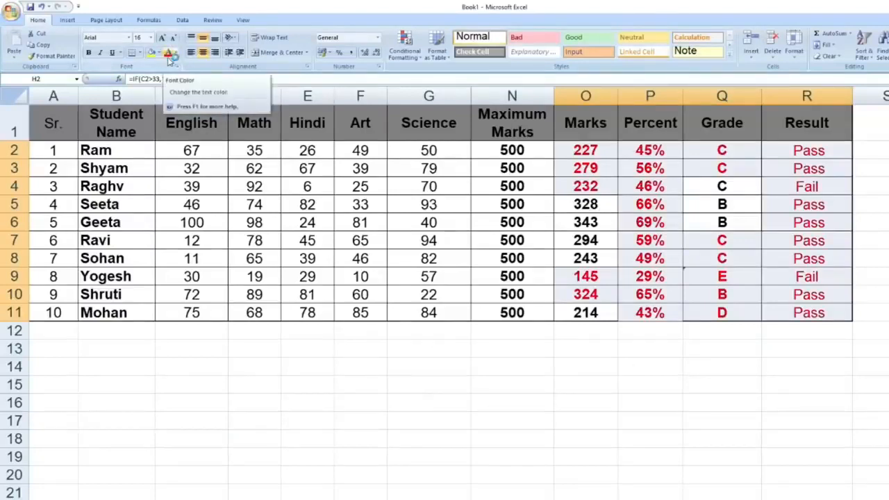
click(569, 401)
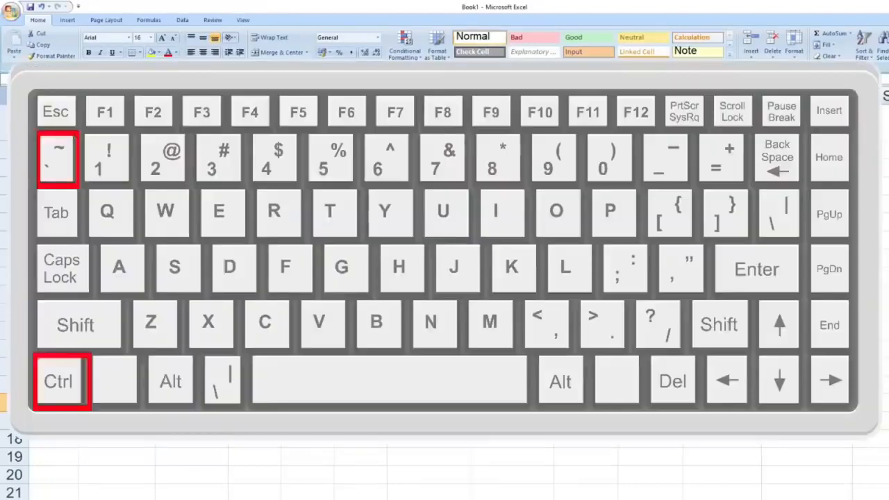
Step: Show the formulas in the sheet's cells and switch back to the normal value display
key(ctrl+grave)
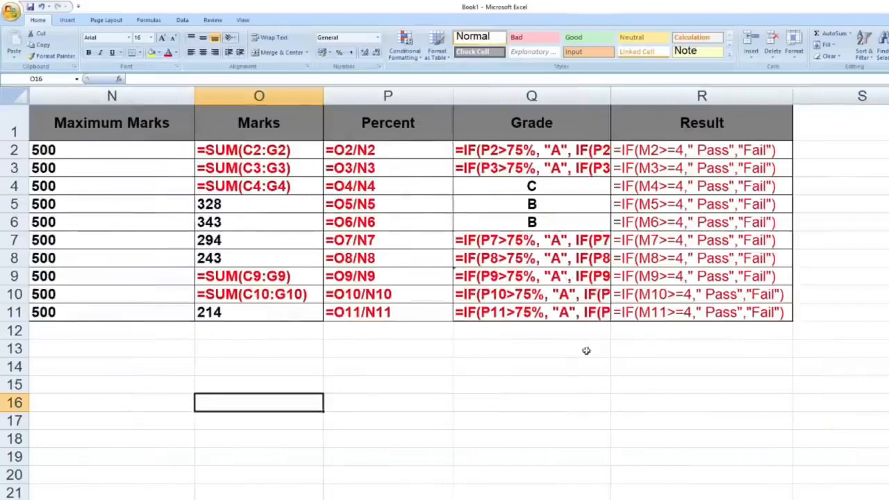
key(ctrl+grave)
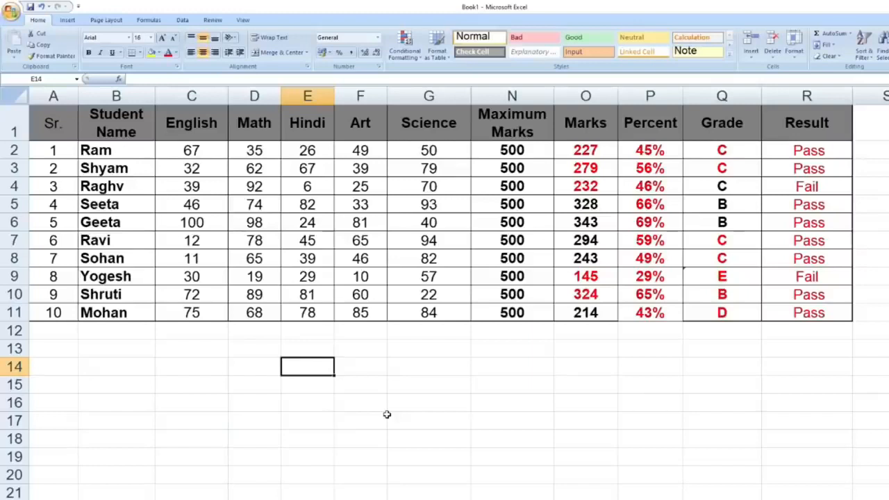
Step: Enter VLOOKUP in cell E14 with its argument names filled in as placeholders, and undo the entry
text(=)
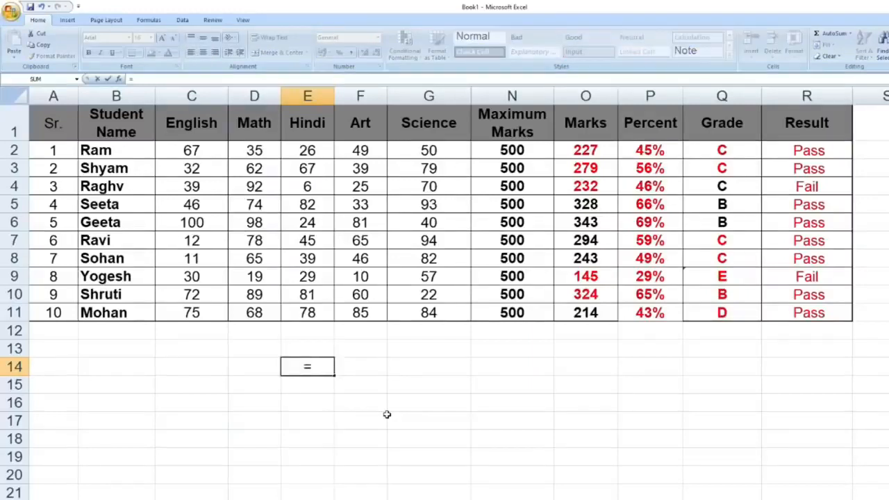
text(vloo)
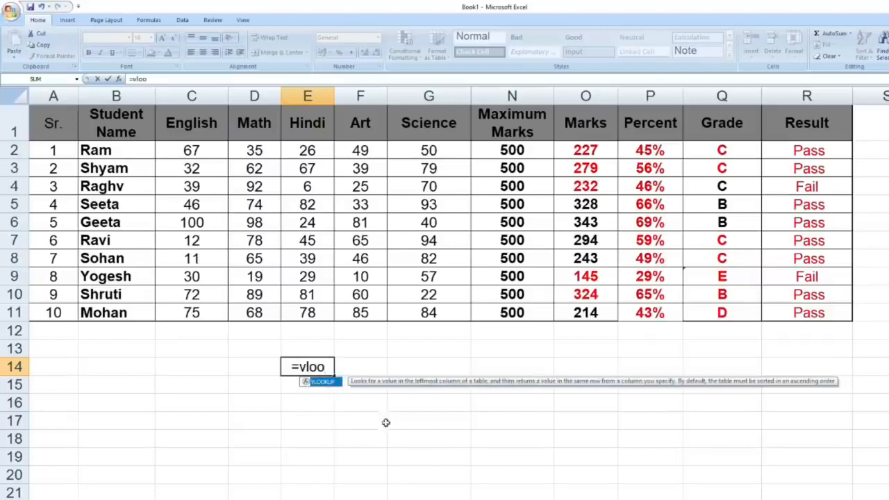
double_click(321, 381)
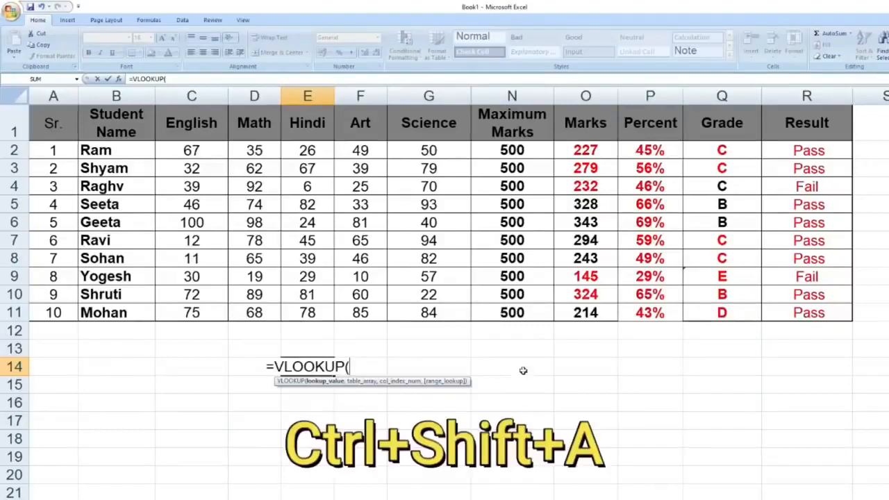
key(ctrl+shift+a)
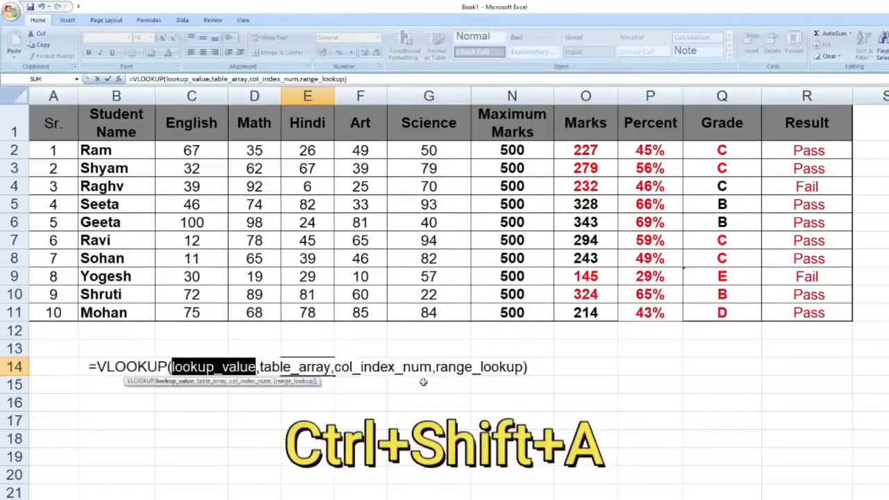
drag(88, 367, 564, 376)
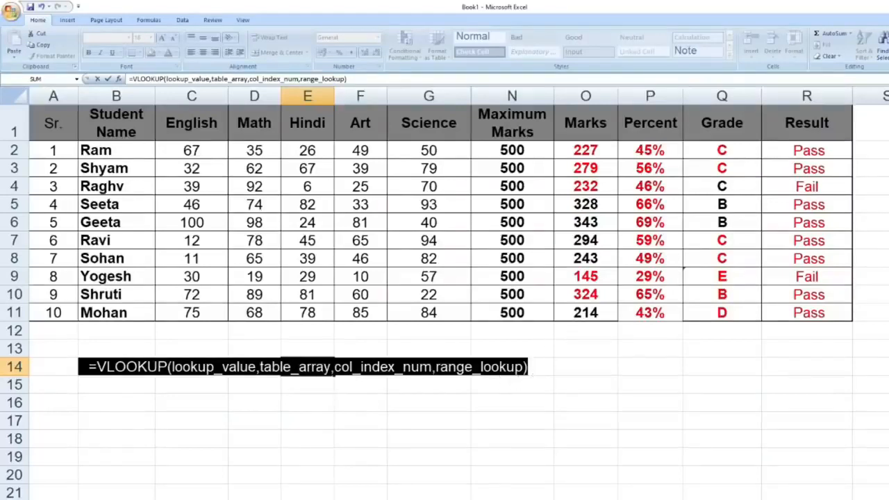
click(507, 364)
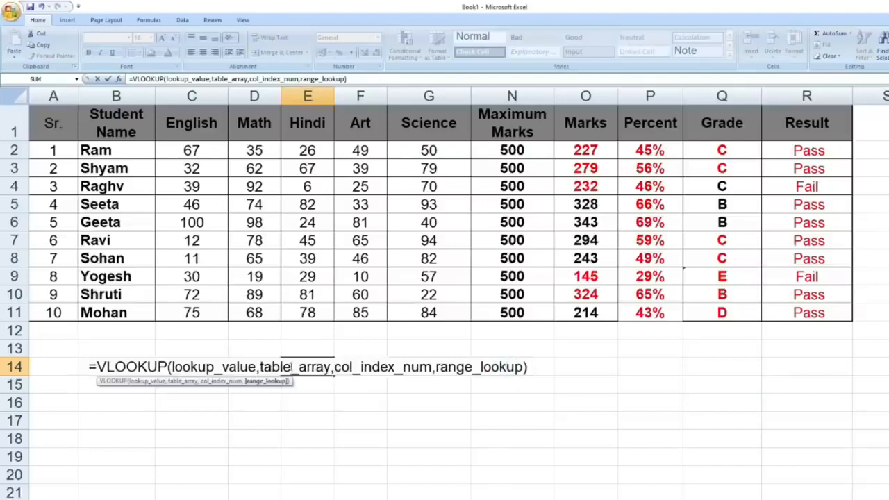
click(531, 366)
key(Return)
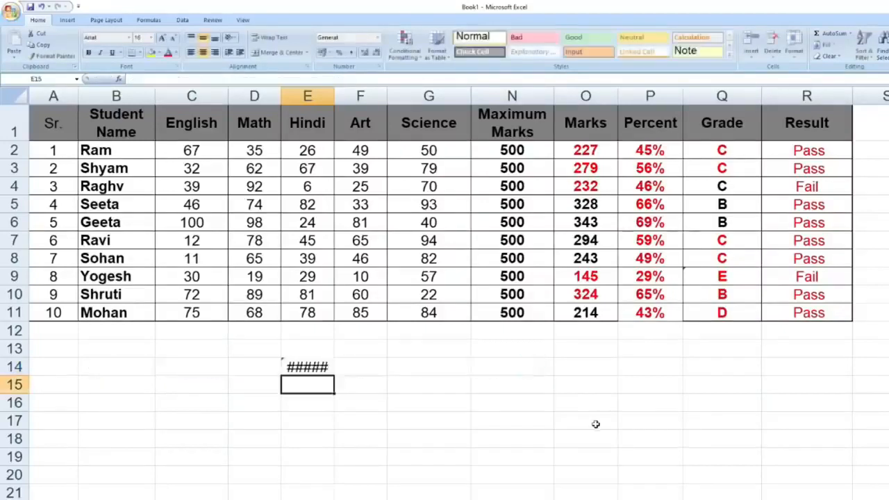
key(ctrl+z)
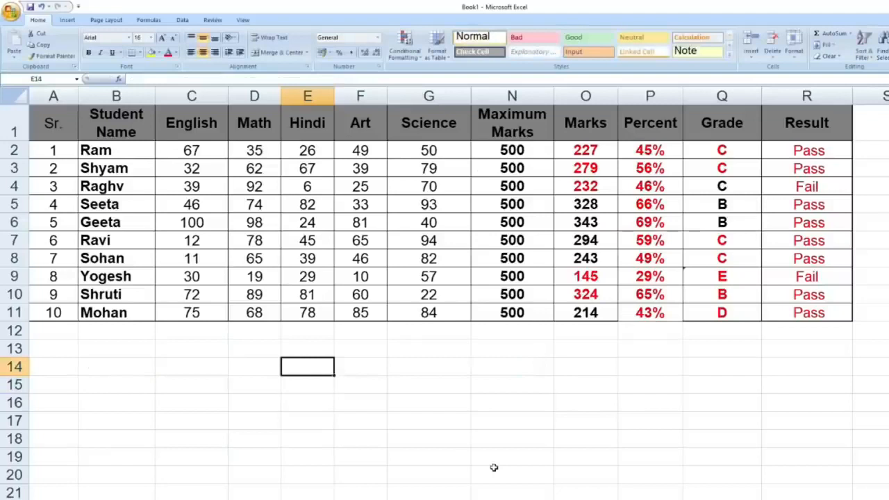
Step: Write an IF function in cell E14 with the placeholders logical_test, value_if_true and value_if_false filled in
key(F2)
text(=)
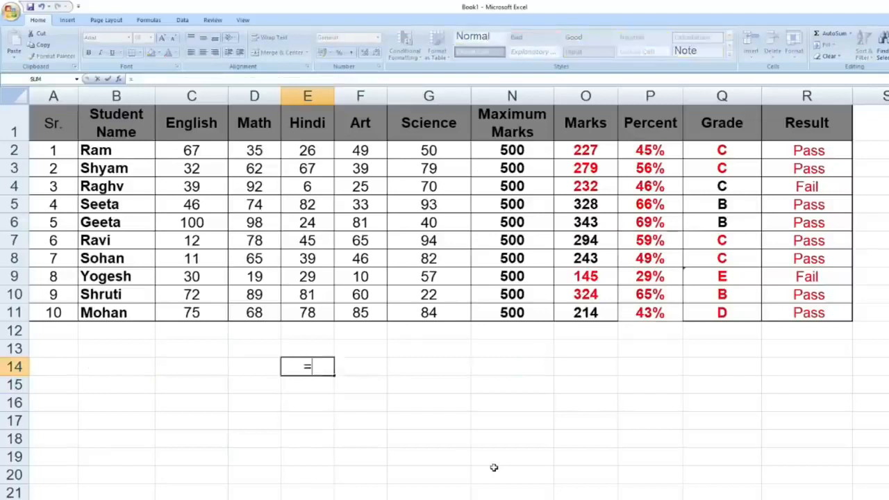
text(if()
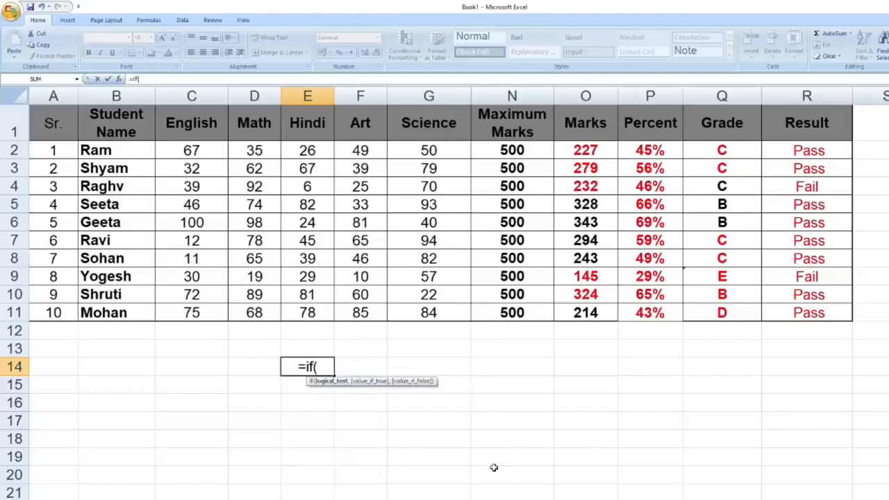
key(ctrl+shift+a)
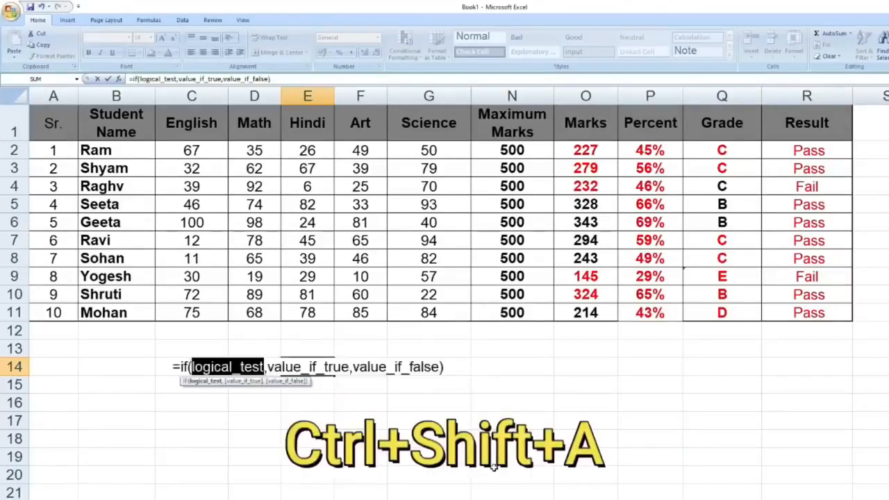